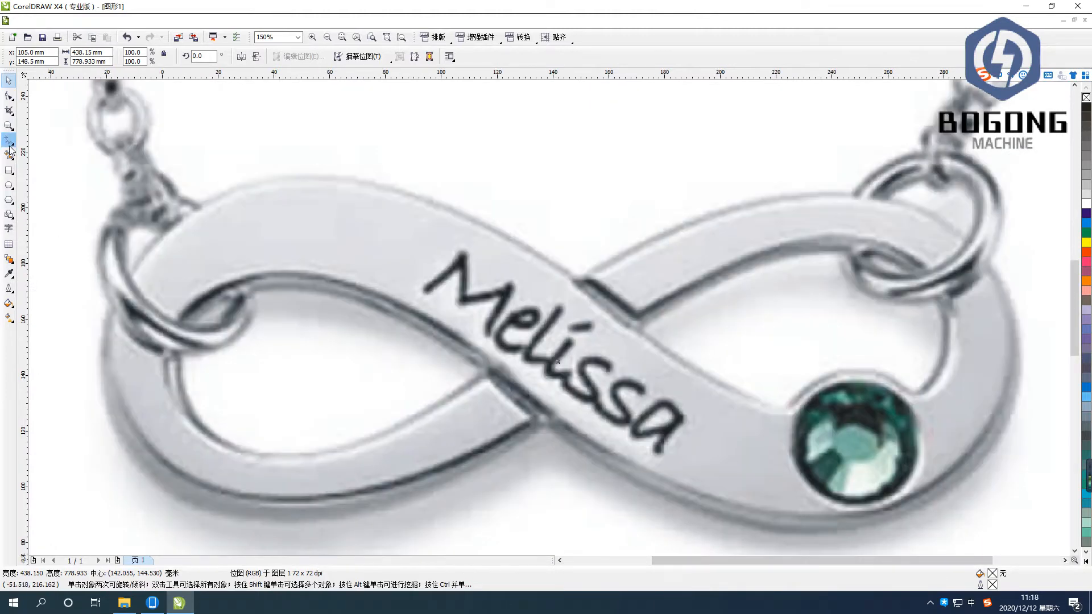
Trace the pendant's outer outline with a closed seven-node Bezier path of straight segments
left_click(9, 140)
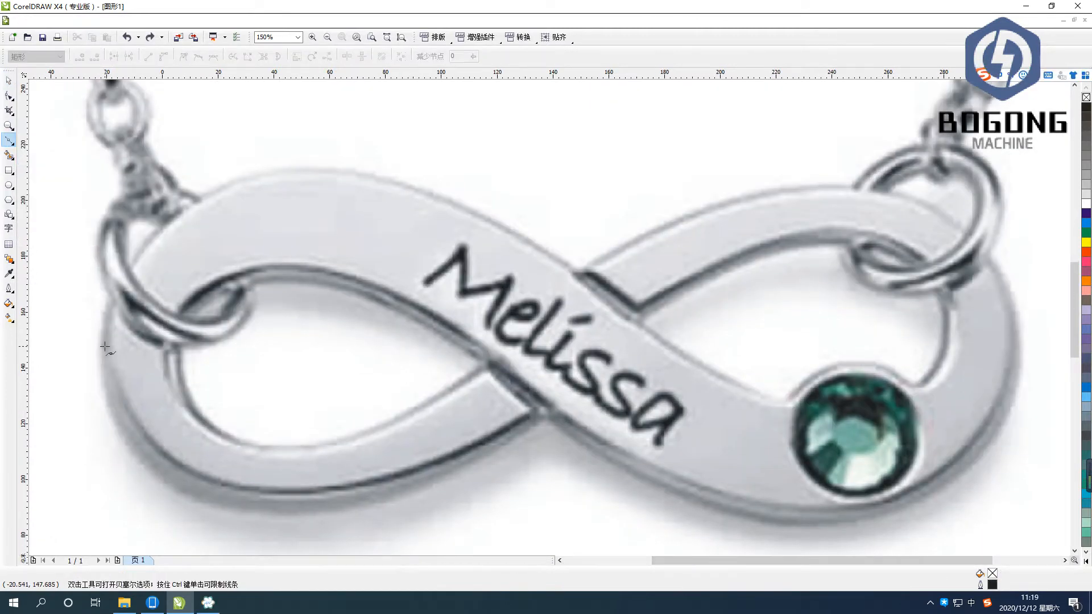
left_click(298, 171)
left_click(580, 271)
left_click(834, 186)
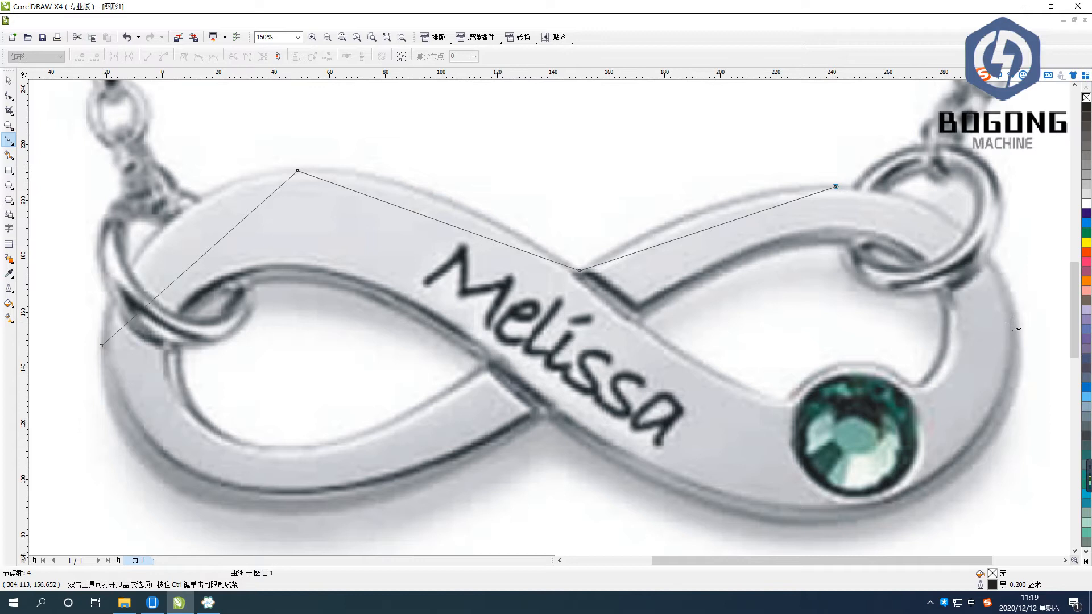
left_click(859, 518)
left_click(545, 418)
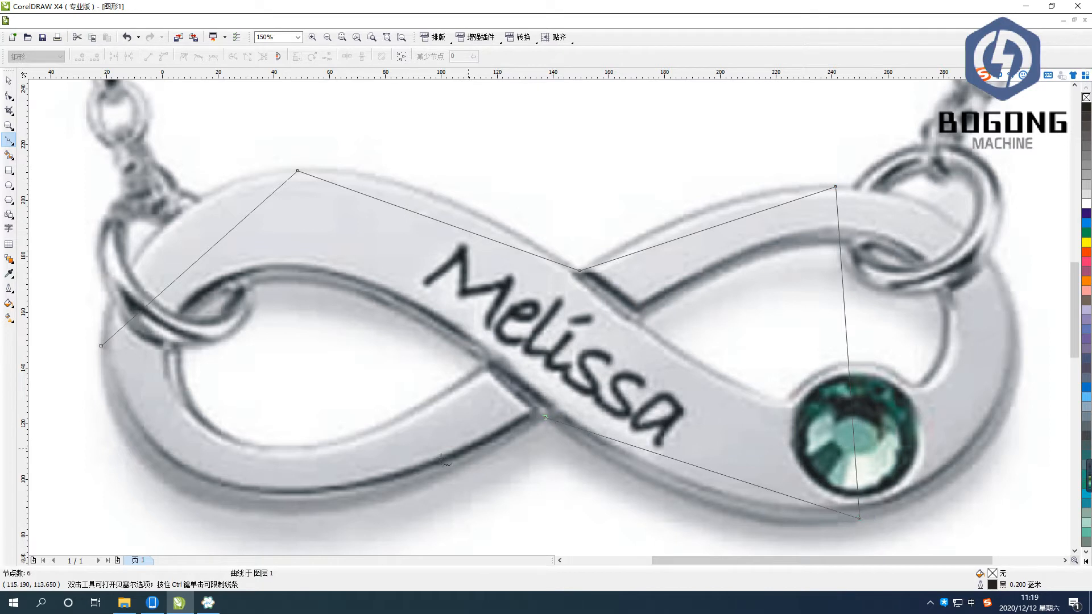
left_click(270, 498)
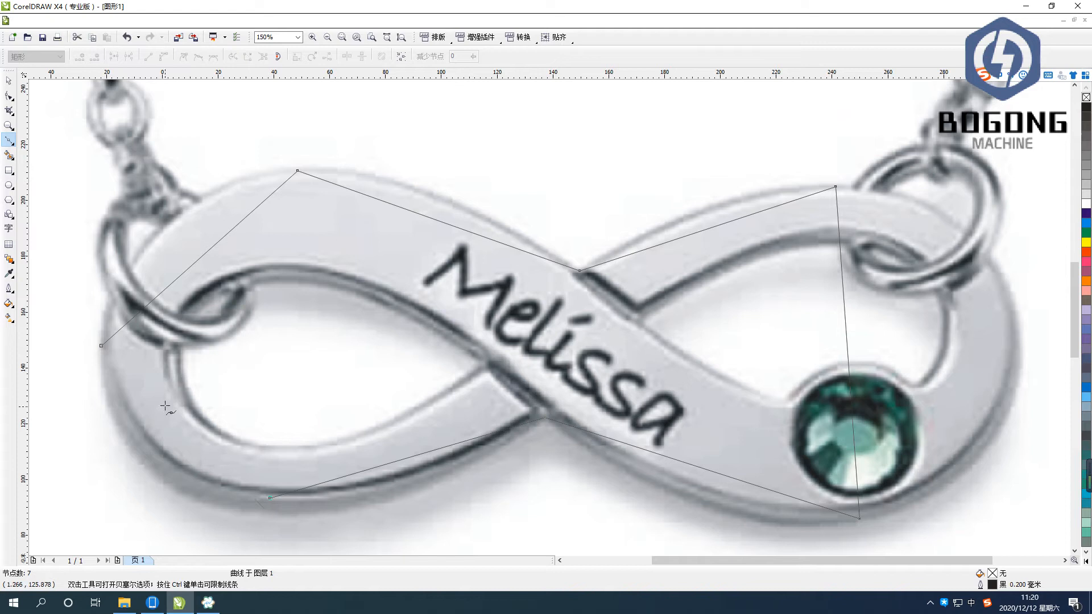
left_click(100, 345)
Trace the pendant's left opening with a closed four-node Bezier path of straight segments
left_click(179, 353)
left_click(285, 276)
left_click(483, 362)
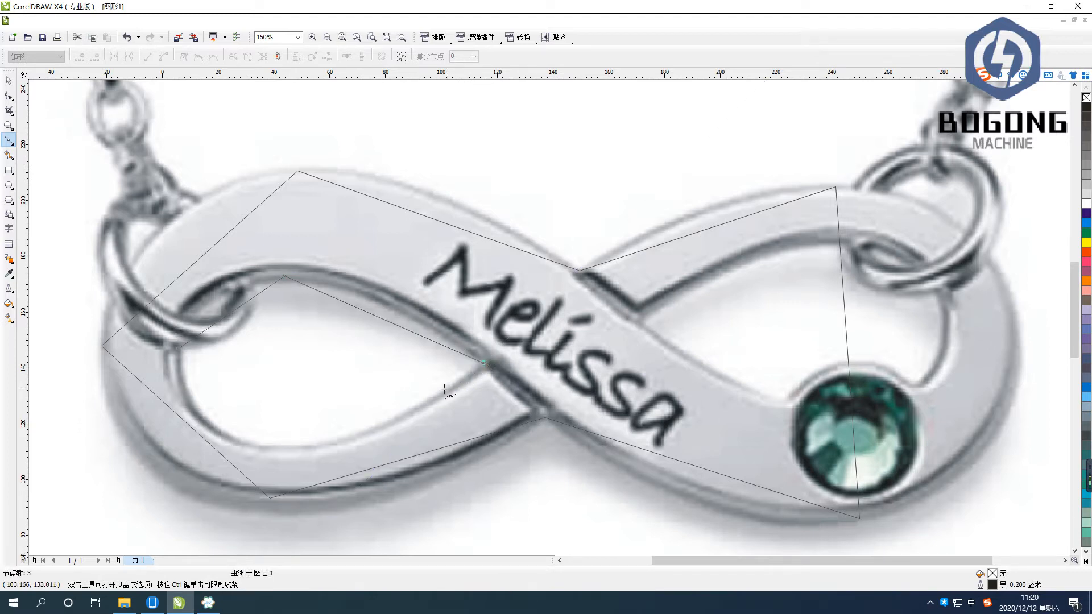
left_click(283, 448)
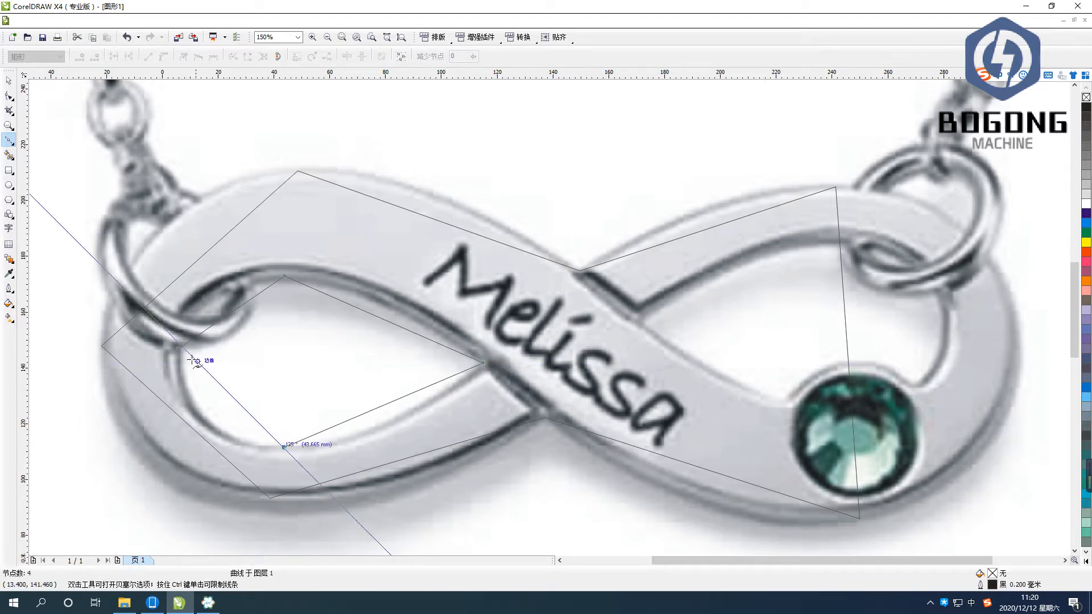
Trace the pendant's right opening with a closed four-node path, placing two nodes on either side of the gemstone
left_click(643, 322)
left_click(784, 401)
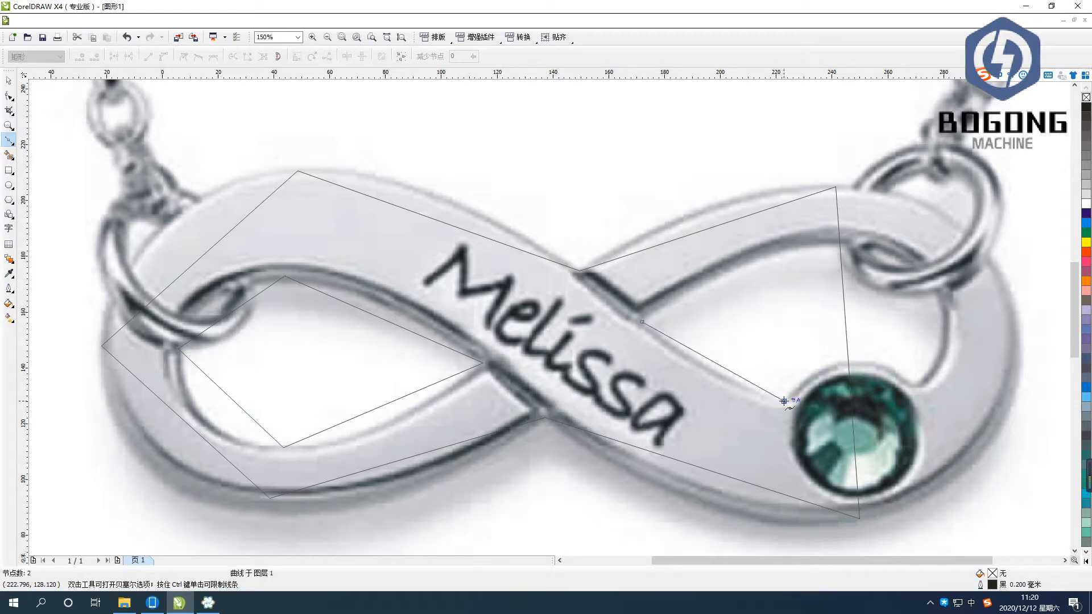
left_click(916, 386)
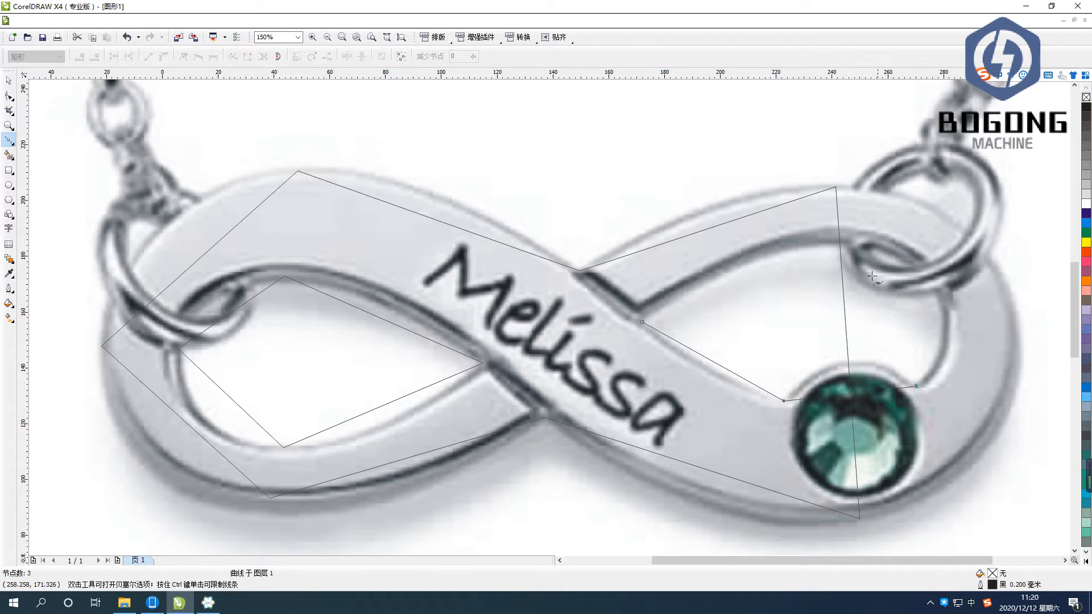
left_click(834, 245)
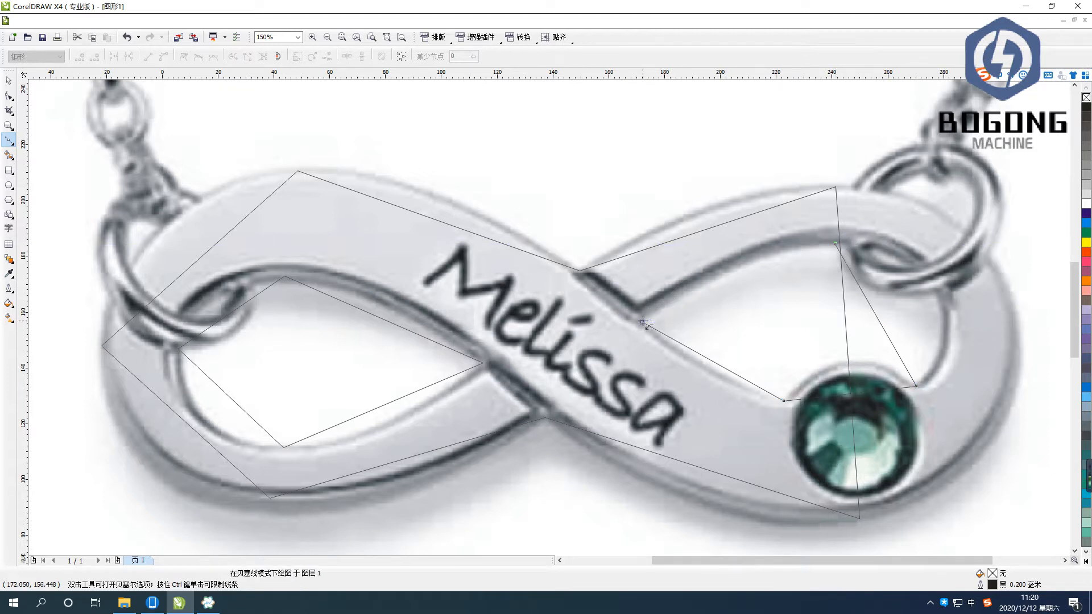
Convert the outer outline's two segments over the left loop to curves and bend them along the pendant's upper edge
left_click(11, 99)
left_click(39, 98)
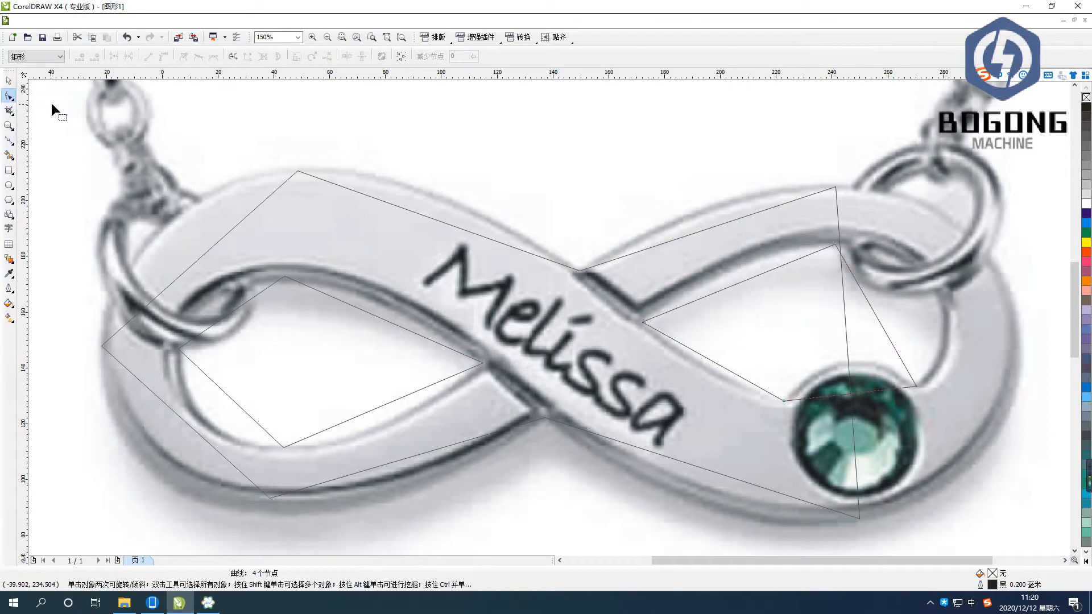
right_click(203, 253)
left_click(233, 298)
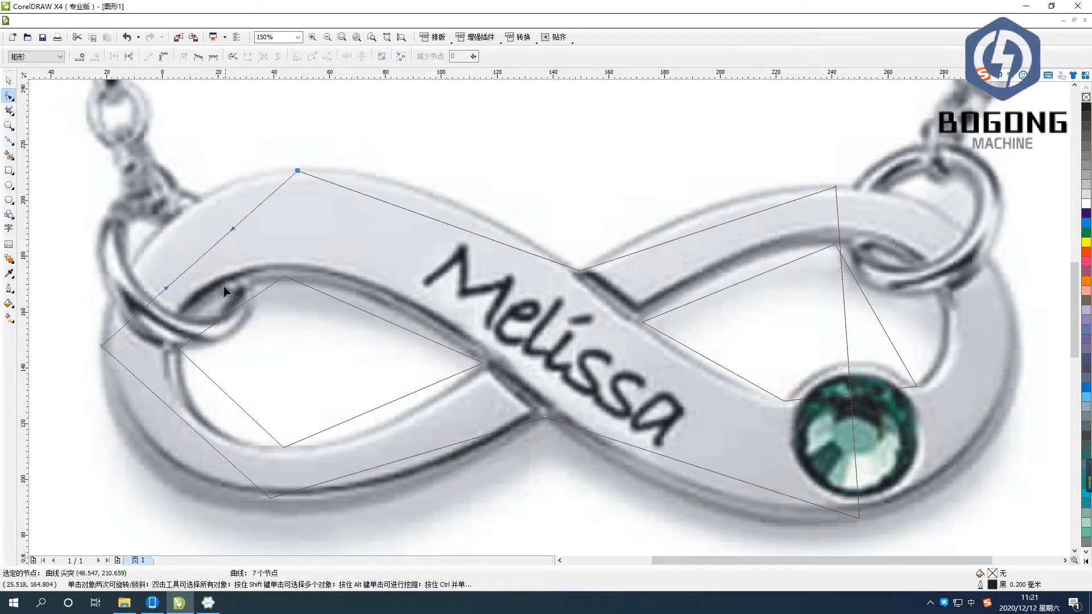
left_click_drag(202, 253, 169, 220)
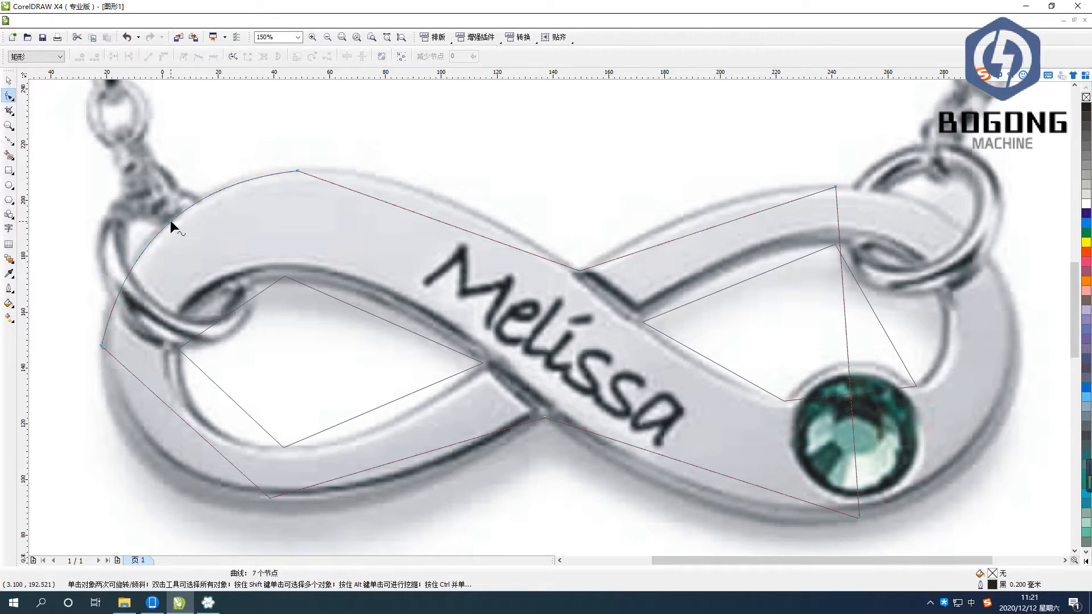
right_click(425, 215)
left_click(456, 260)
left_click_drag(431, 217, 402, 170)
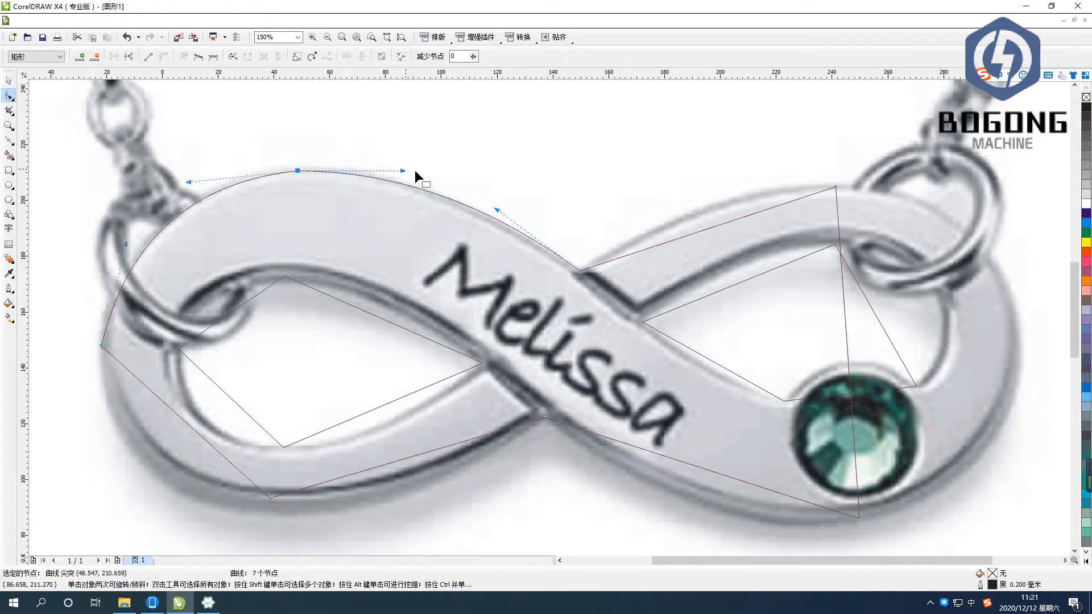
Convert the outer outline's upper and end segments on the right loop to curves and fit them to the pendant's edge with their handles
right_click(719, 220)
left_click(736, 276)
left_click_drag(712, 230, 711, 207)
right_click(846, 341)
left_click(882, 392)
left_click_drag(851, 359, 1015, 362)
left_click_drag(1058, 303, 933, 193)
left_click_drag(955, 414, 956, 438)
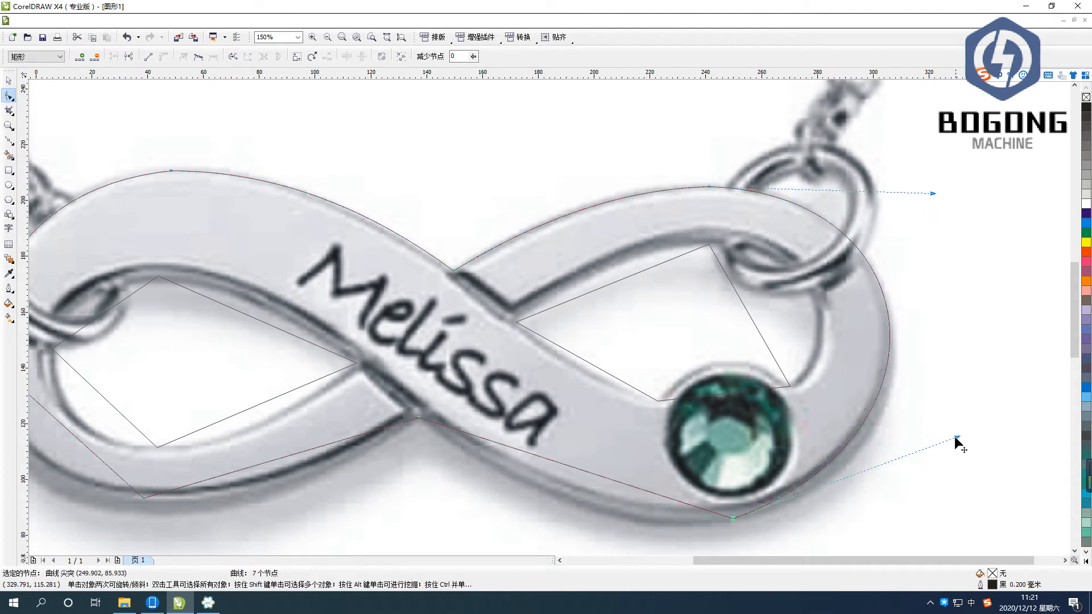
Convert the outline segment beneath the gemstone to a curve and fit it to the lower edge with its handles
right_click(554, 465)
left_click(589, 320)
left_click_drag(565, 463, 550, 493)
left_click_drag(473, 487, 486, 480)
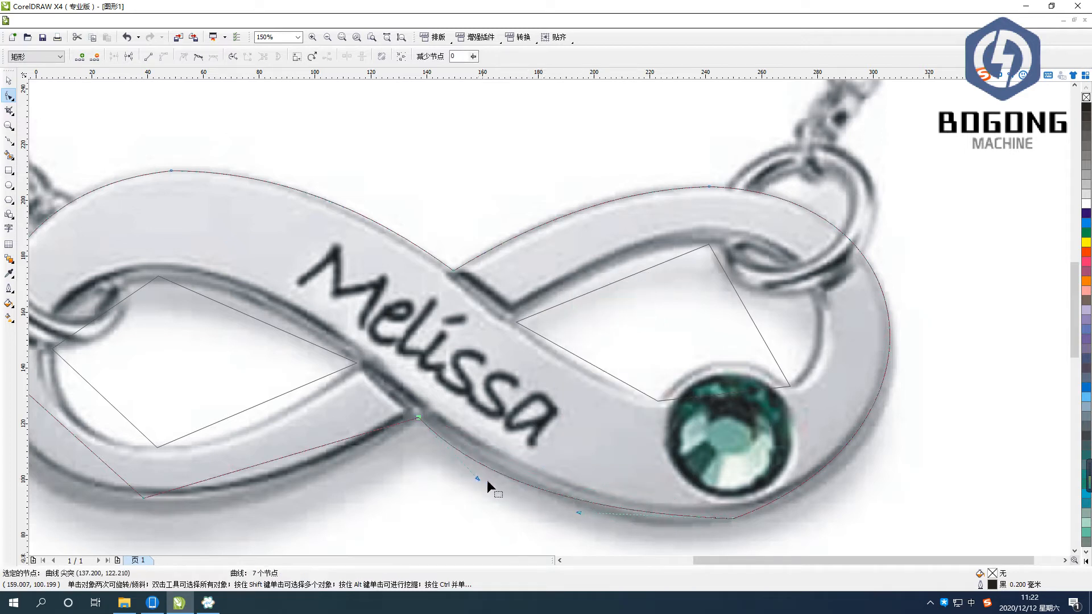
left_click_drag(576, 511, 631, 526)
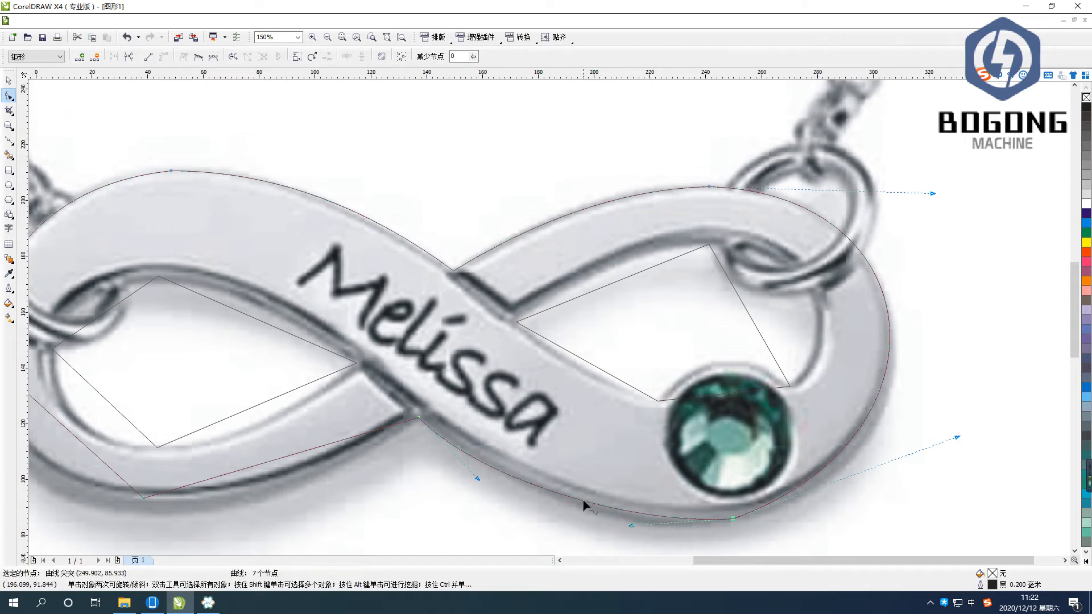
Convert the outer outline's two lower segments on the left loop to curves and bend them along the pendant's edge
left_click(558, 561)
left_click(559, 562)
right_click(500, 456)
left_click(558, 314)
left_click_drag(500, 453, 480, 481)
right_click(257, 412)
left_click(291, 268)
left_click_drag(273, 431, 196, 432)
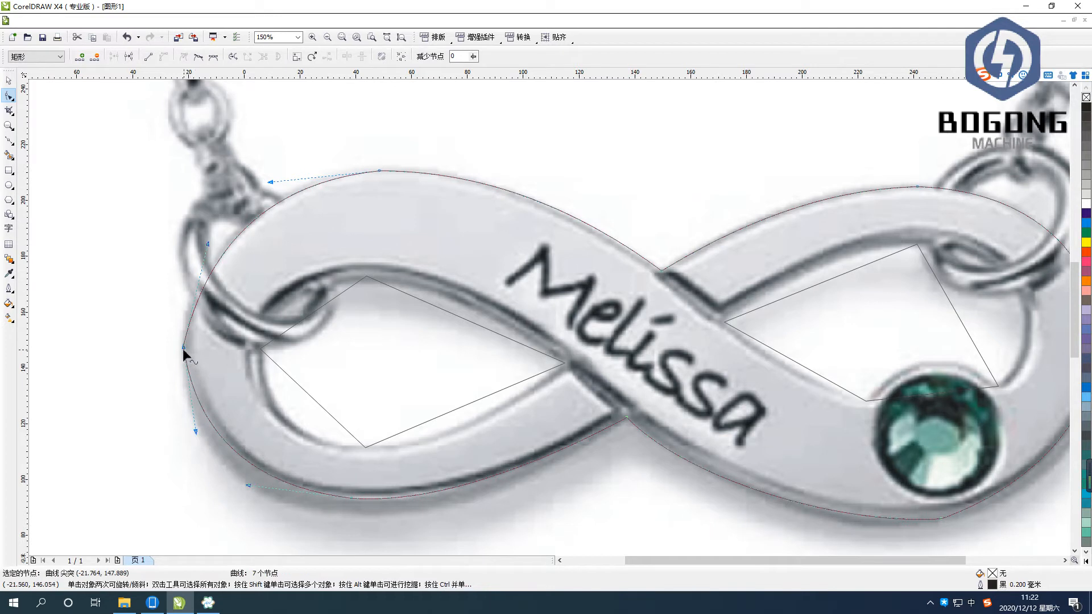
Convert the two left-hand segments of the left opening's path to curves and bend them along the inner edge
right_click(306, 389)
left_click(299, 384)
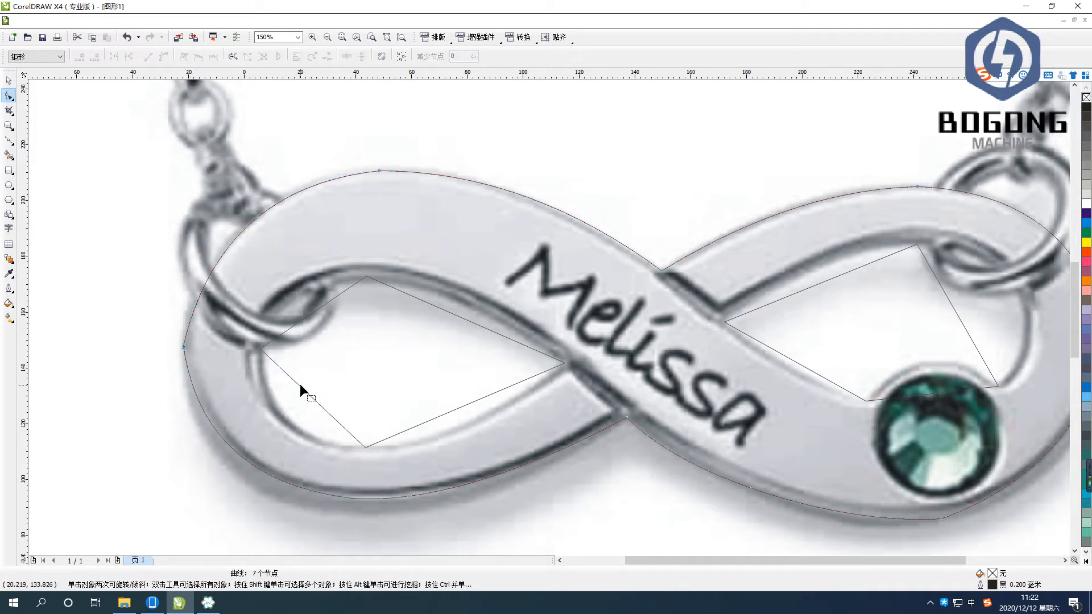
right_click(302, 389)
left_click(315, 405)
left_click_drag(316, 405, 292, 425)
right_click(315, 309)
left_click(328, 324)
left_click_drag(309, 314, 295, 300)
Convert the left opening's two segments leading to the crossing to curves and bend them along the inner edge
right_click(448, 312)
left_click(476, 365)
left_click_drag(462, 315, 461, 302)
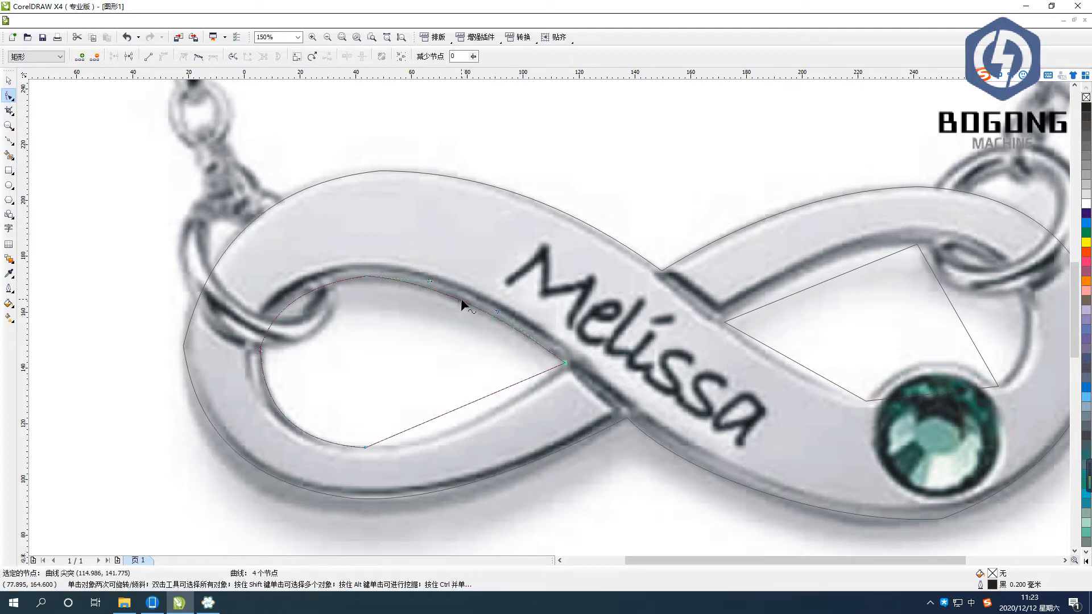
right_click(458, 407)
left_click(487, 375)
left_click_drag(472, 401, 475, 417)
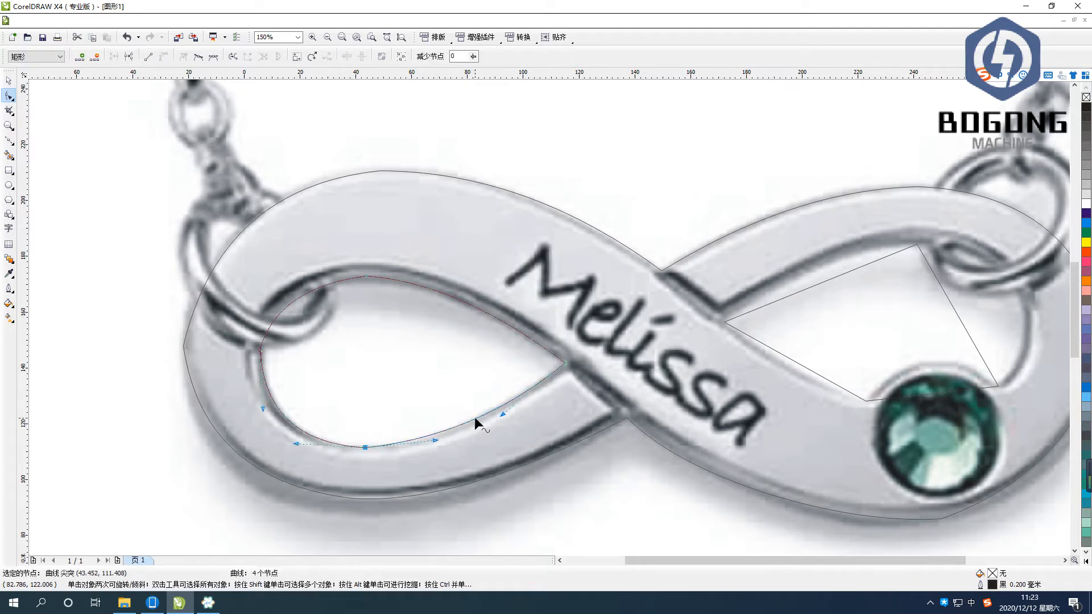
Convert the right opening's upper and right-hand segments to curves and bend them along the inner edge
right_click(836, 275)
left_click(865, 327)
left_click_drag(828, 278, 830, 262)
right_click(951, 305)
left_click(980, 354)
left_click_drag(964, 329, 1062, 303)
Convert the right opening's segments over the gemstone and toward the crossing to curves and fit them to the edge
left_click(933, 402)
right_click(936, 393)
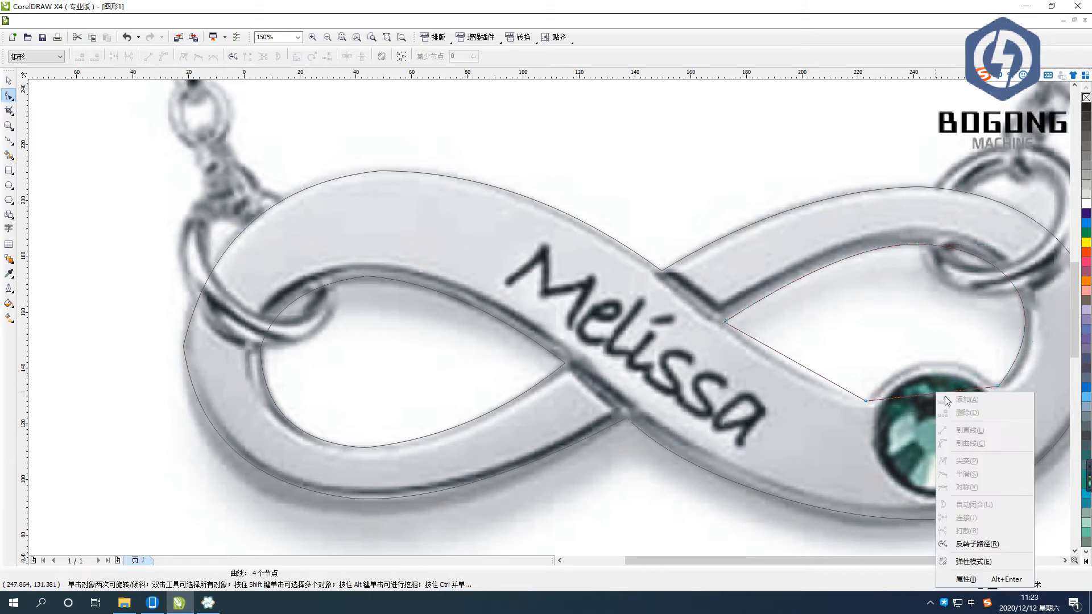
key("c")
left_click_drag(937, 400, 929, 363)
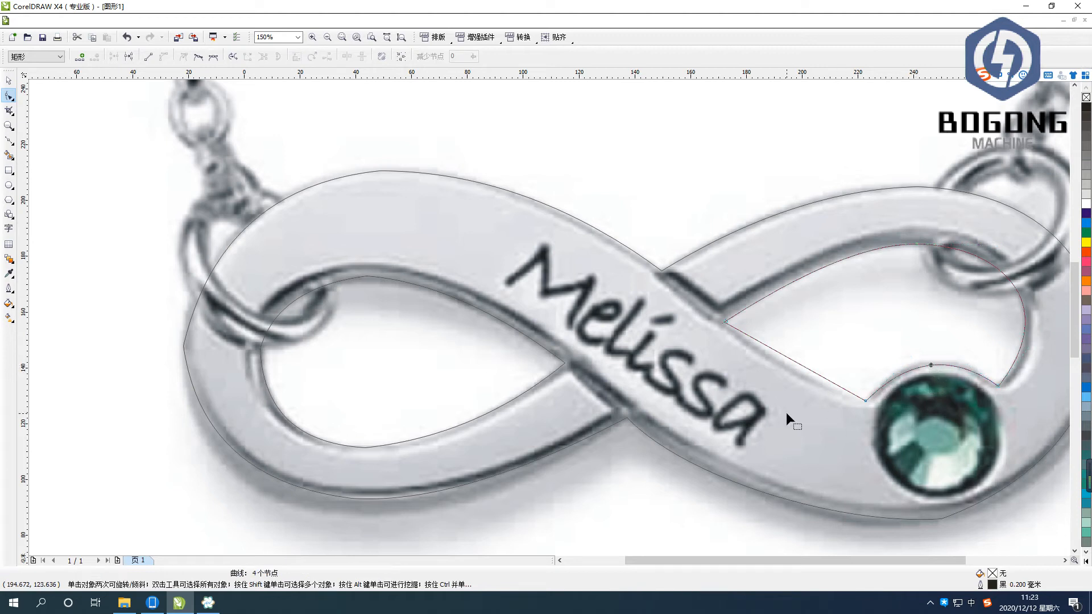
right_click(786, 356)
left_click(817, 405)
left_click_drag(803, 367, 791, 371)
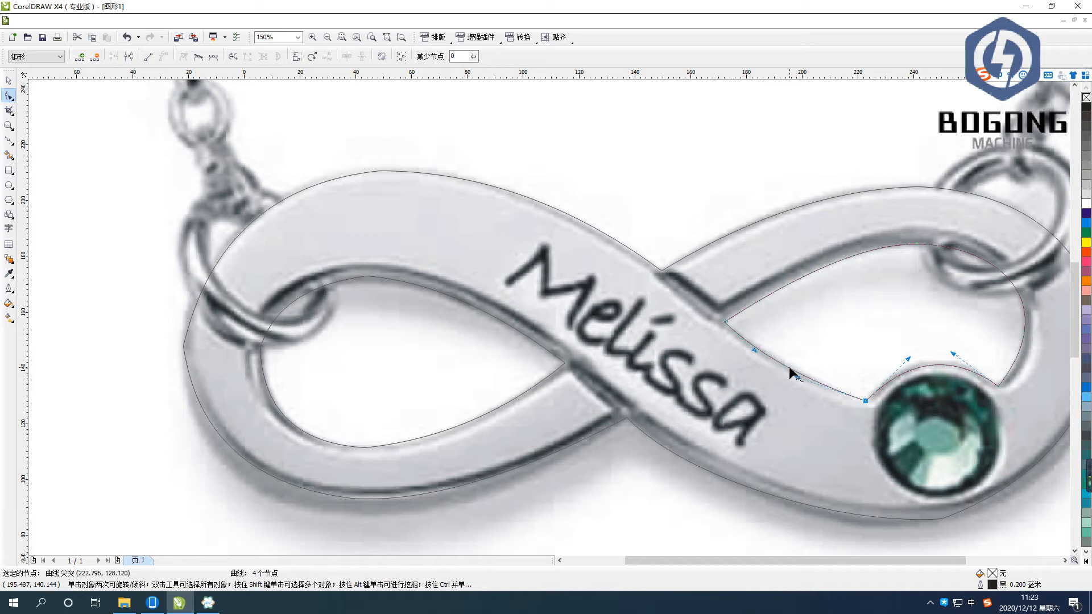
left_click(752, 350)
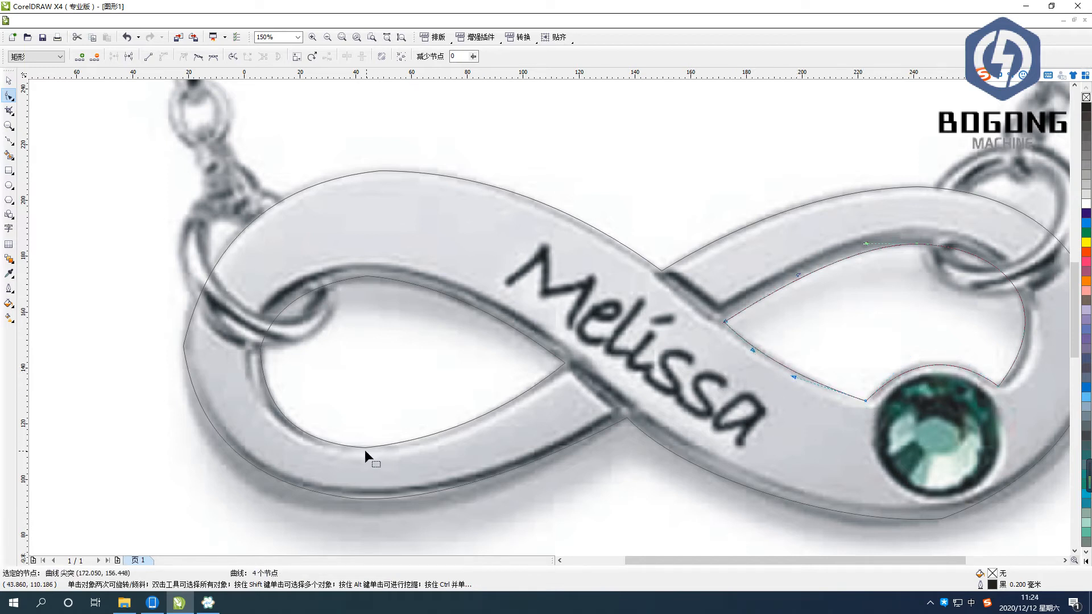
left_click(365, 277)
left_click(260, 350)
mouse_move(306, 207)
left_mouse_down()
mouse_move(314, 215)
mouse_move(320, 200)
left_mouse_up()
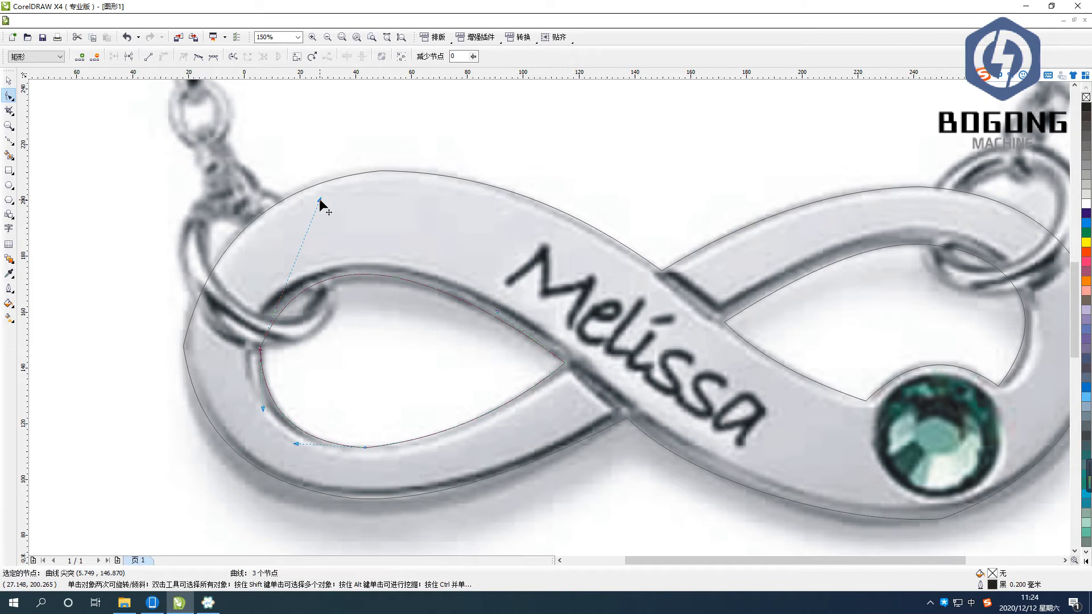
left_click(126, 37)
Delete the left opening's leftmost node and extend its upper and lower nodes' handles to fit the rounded inner edge
double_click(260, 350)
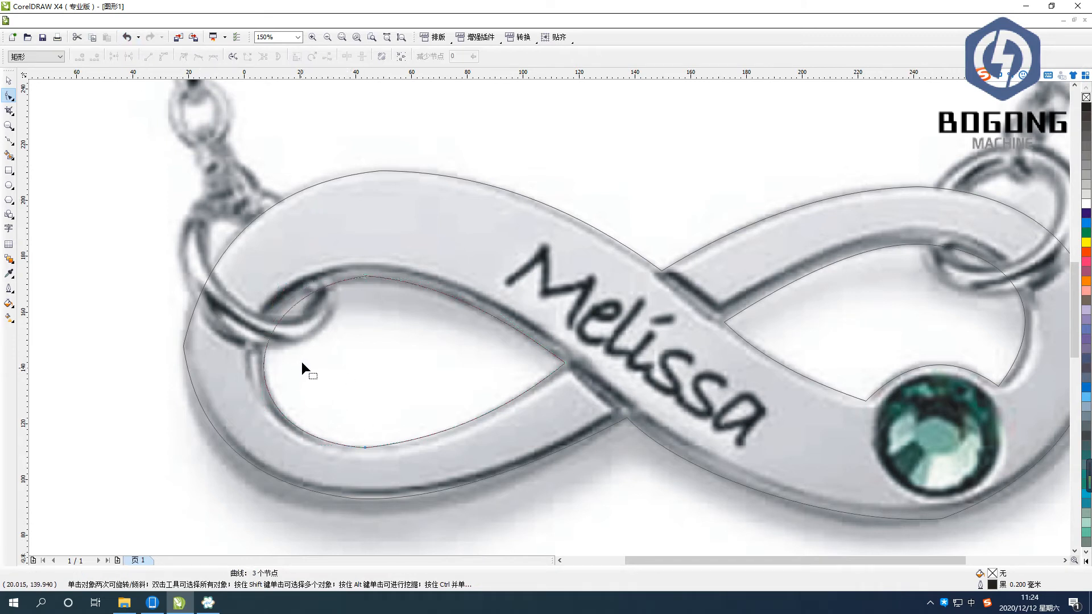
left_click(365, 276)
left_click_drag(230, 293, 217, 280)
left_click(225, 441)
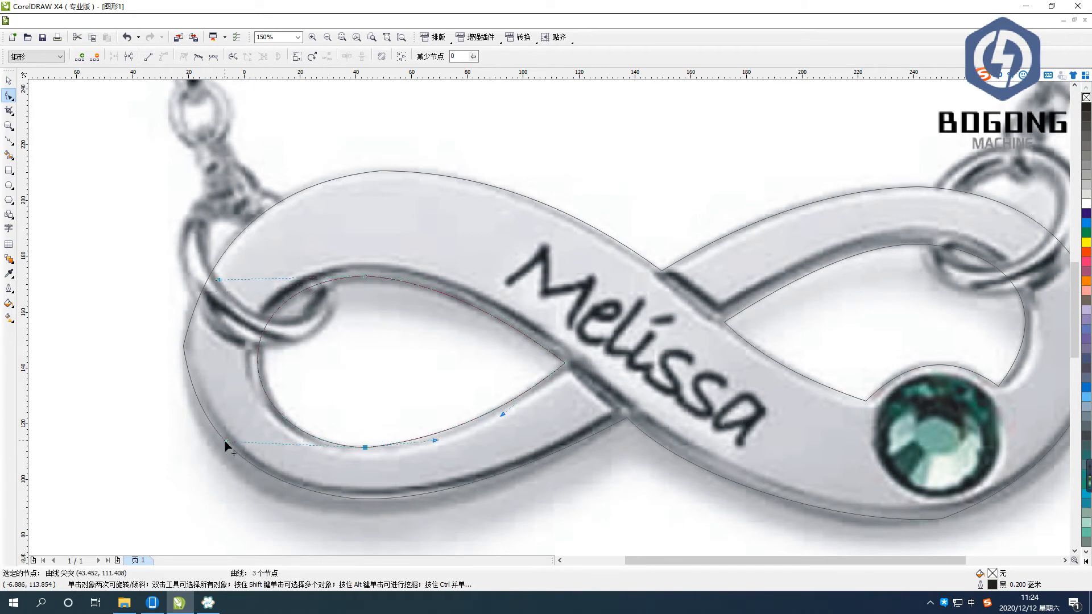
Delete the outer outline's leftmost node and refine the left loop's curve with the handles of its top node
left_click(182, 346)
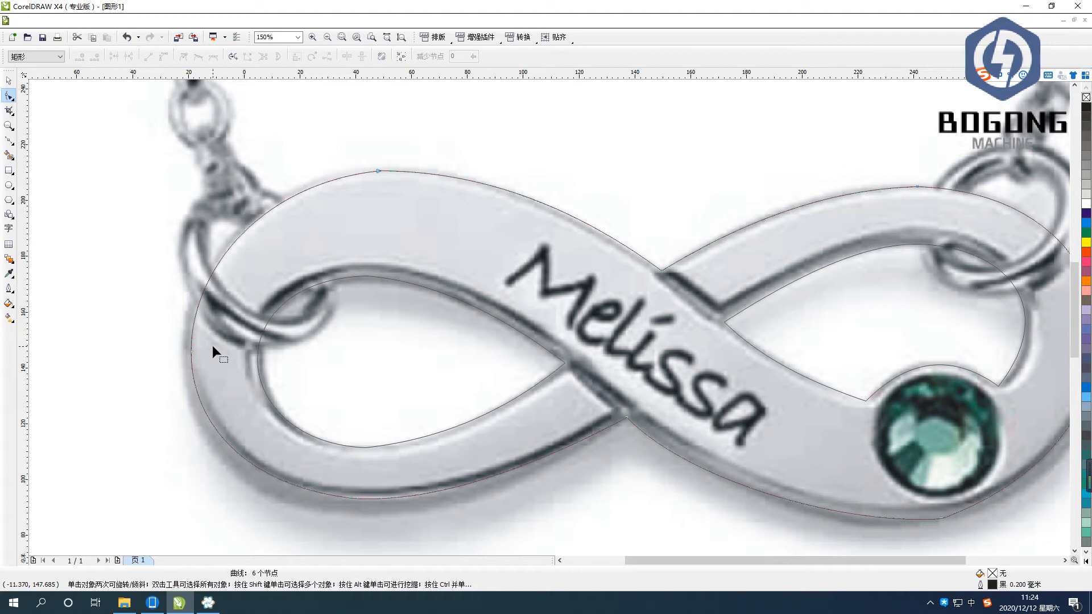
left_click(381, 172)
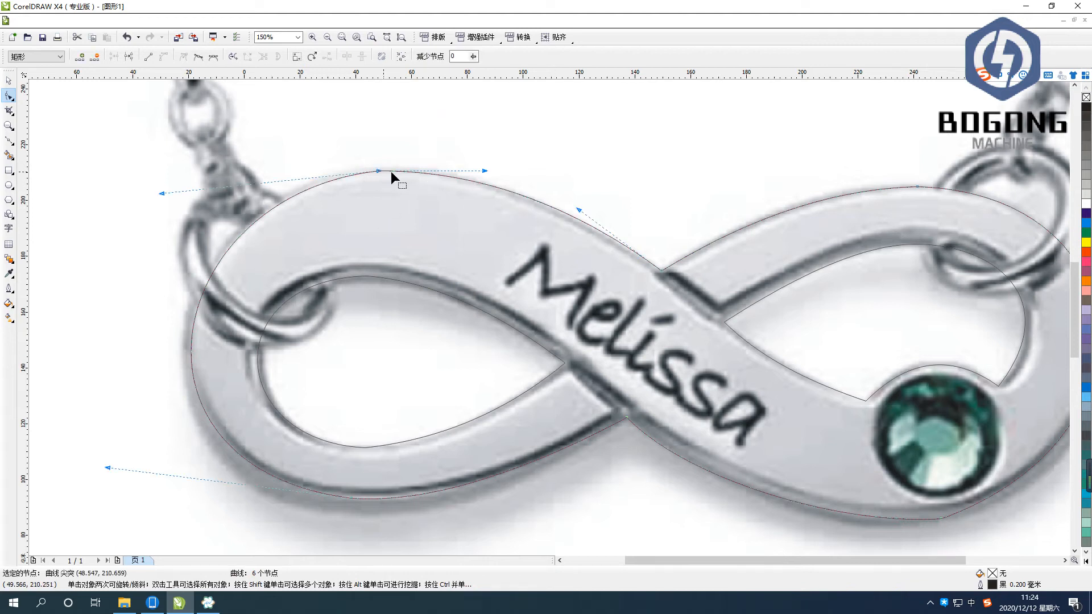
left_click(484, 168)
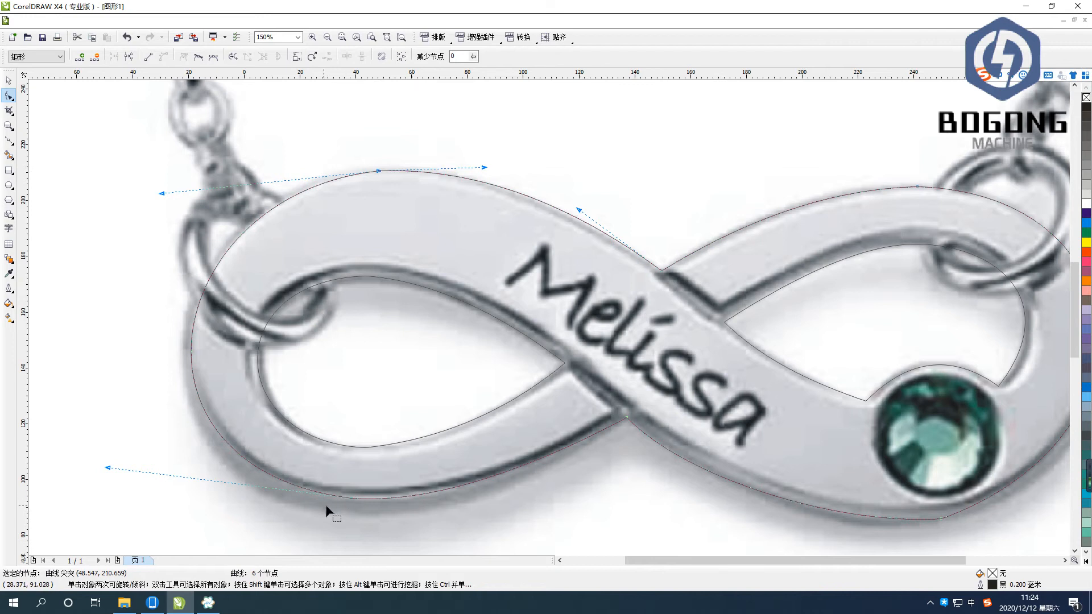
left_click(341, 506)
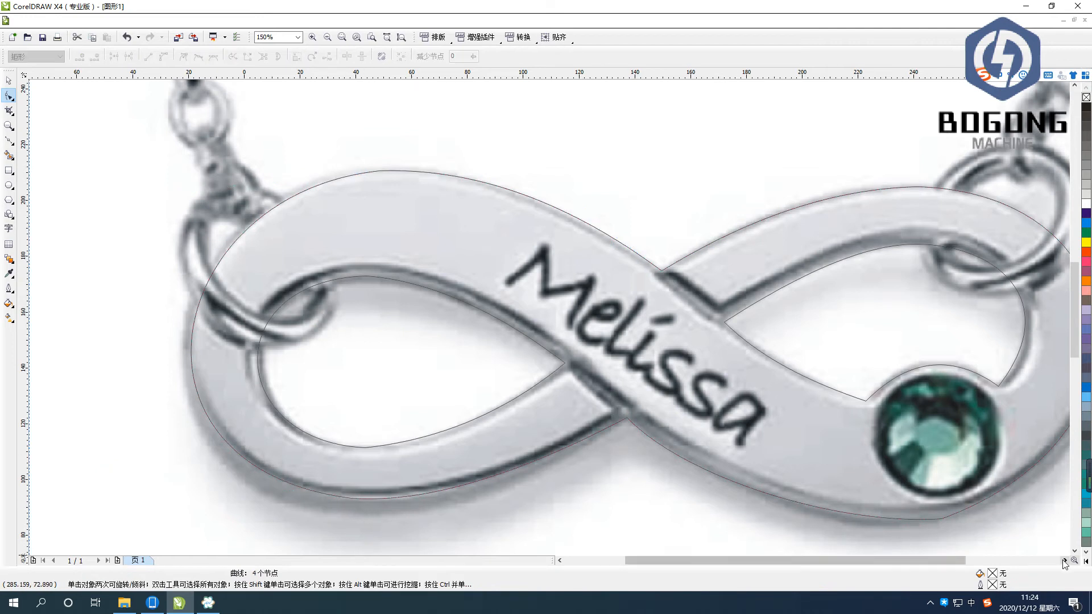
Adjust both handles of the outer outline's node beneath the gemstone to smooth the lower edge
left_click_drag(852, 560, 886, 560)
left_click(837, 517)
left_click_drag(836, 517, 1062, 462)
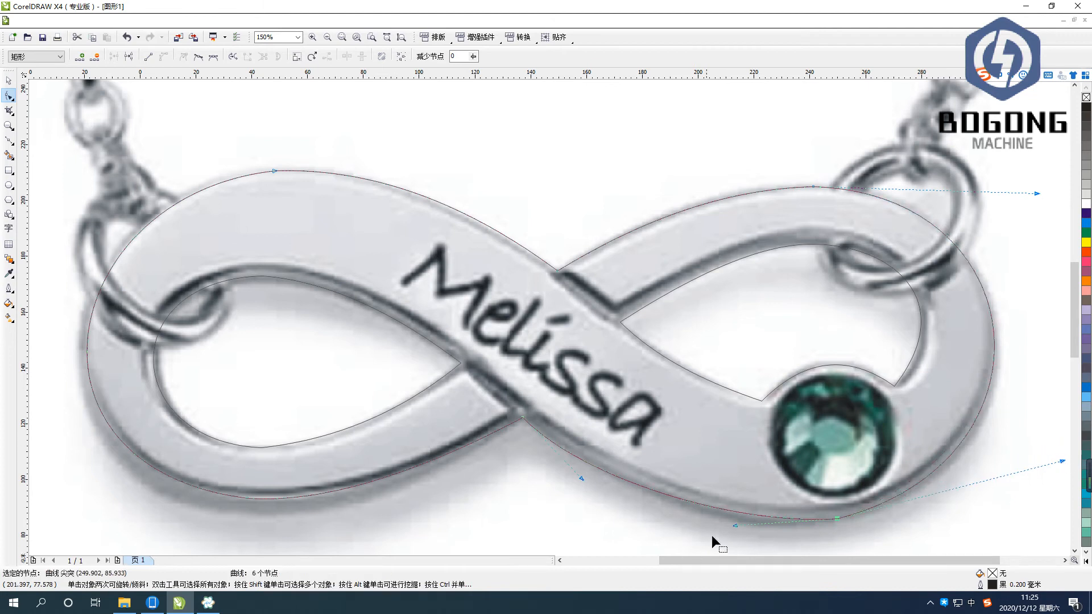
left_click_drag(732, 525, 730, 519)
left_click(853, 522)
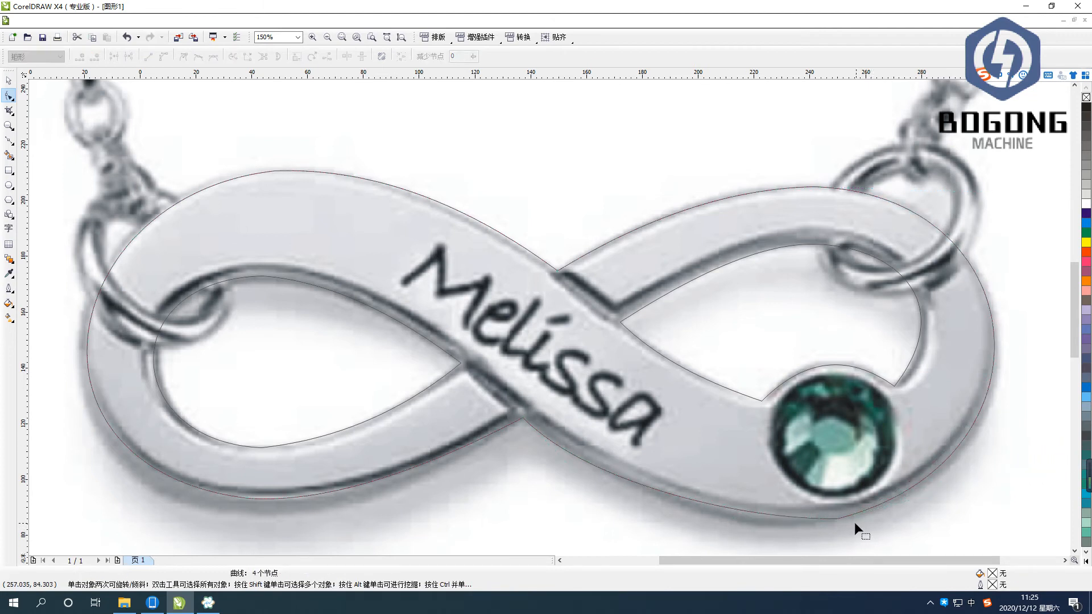
Delete the outer outline's node beneath the gemstone and extend the handles of the lower crossing and upper right nodes to fit the right loop
double_click(837, 519)
left_click_drag(522, 422, 1036, 550)
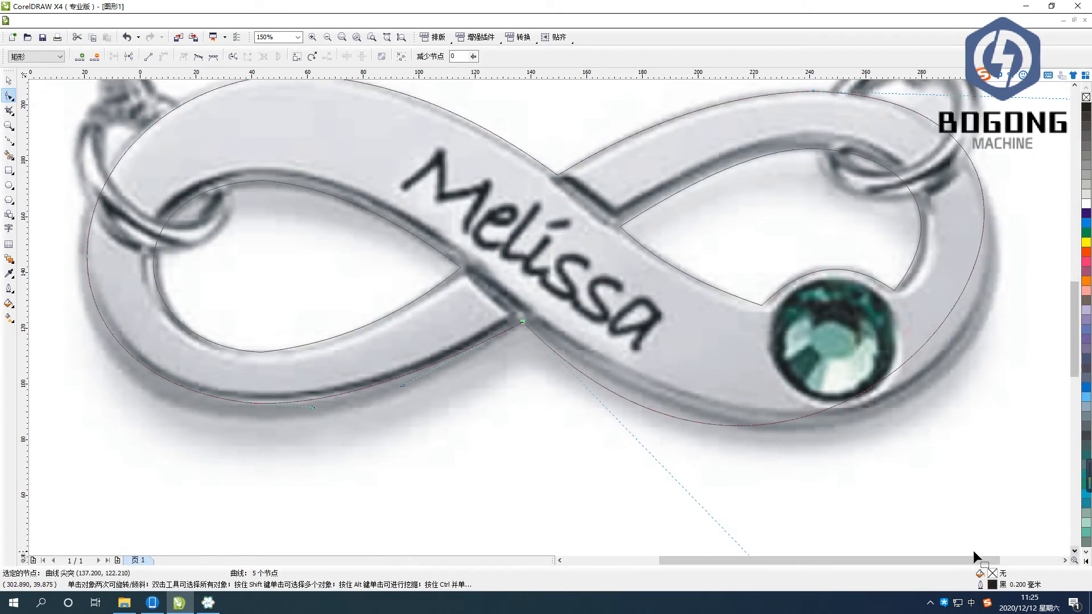
scroll(982, 362, "down", 4)
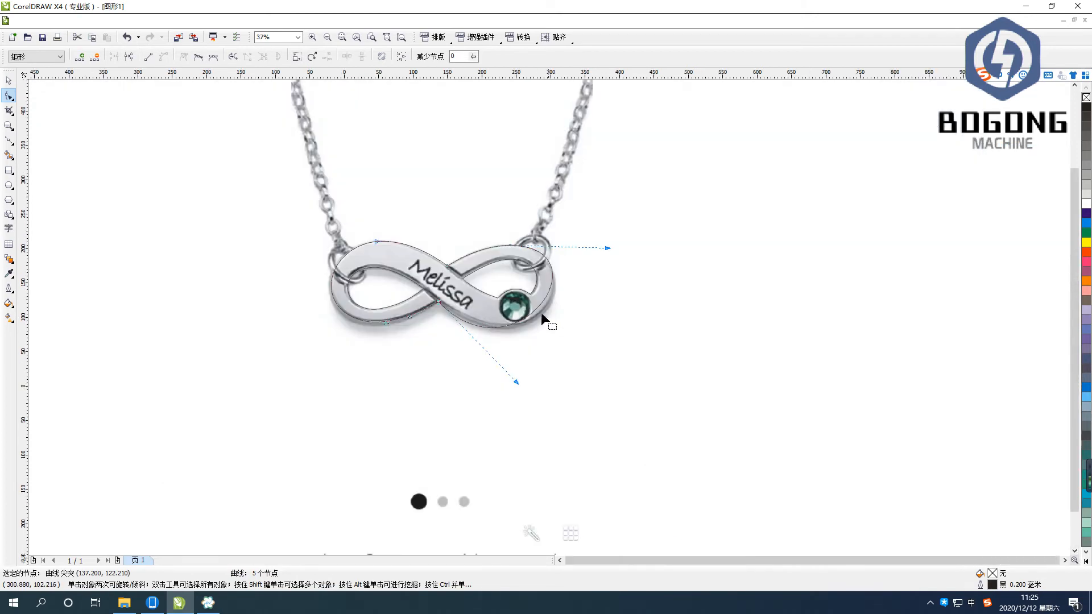
left_click_drag(520, 380, 540, 376)
left_click_drag(607, 249, 605, 253)
scroll(551, 322, "up", 2)
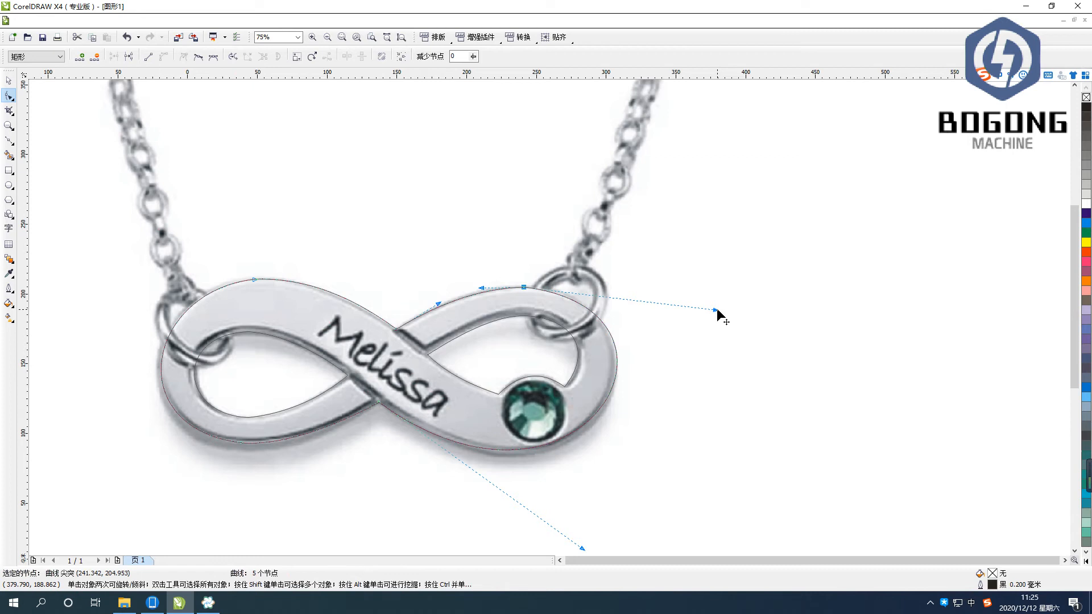
Delete the outer outline's top node on the right loop and reshape the remaining curve to follow the pendant's edge
key("Delete")
left_click_drag(668, 164, 720, 158)
left_click(718, 329)
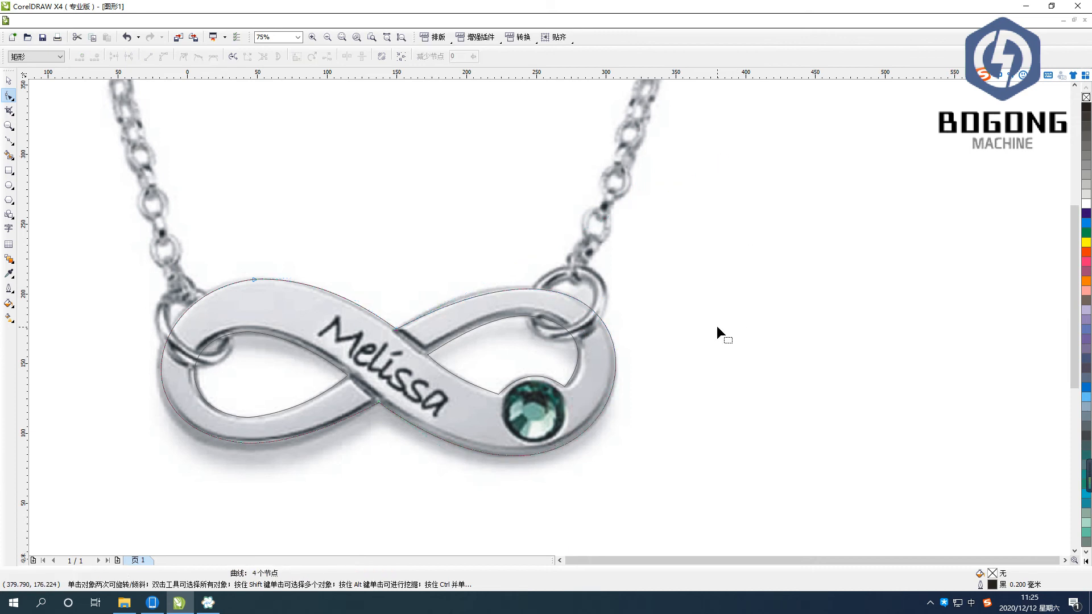
left_click(523, 315)
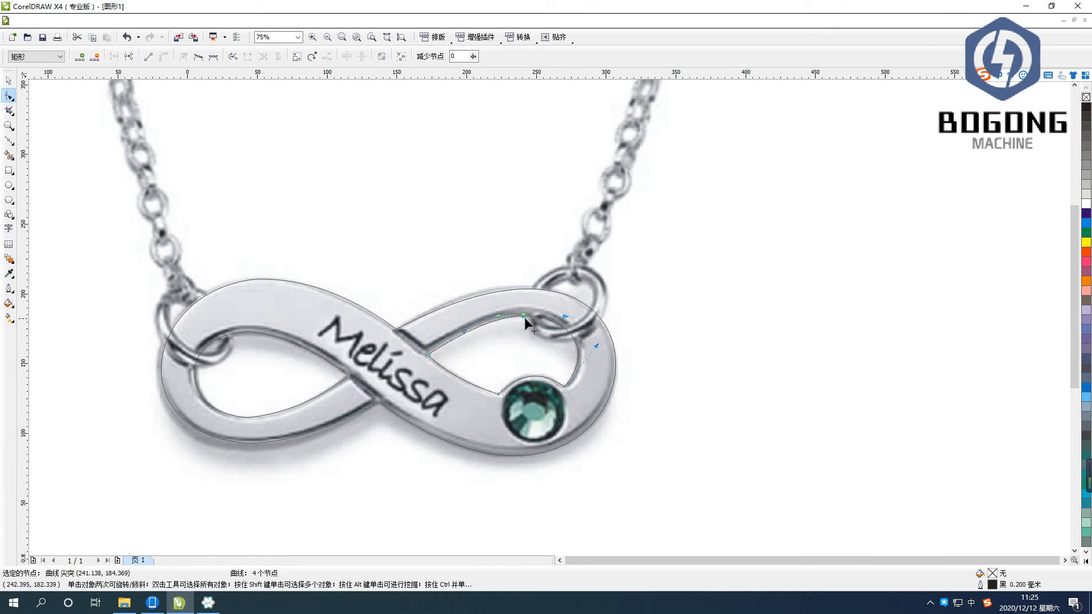
key("ctrl+z")
key("Delete")
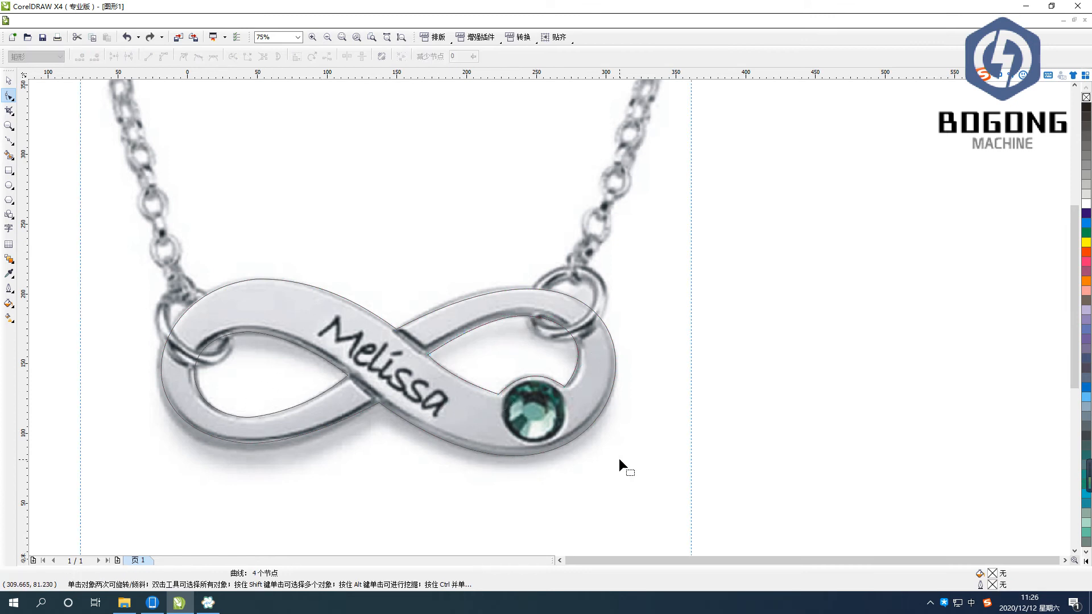
Move the necklace photo away from the traced outlines and delete it
left_click(9, 80)
left_click(449, 232)
scroll(449, 232, "down", 1)
left_click_drag(532, 290, 214, 253)
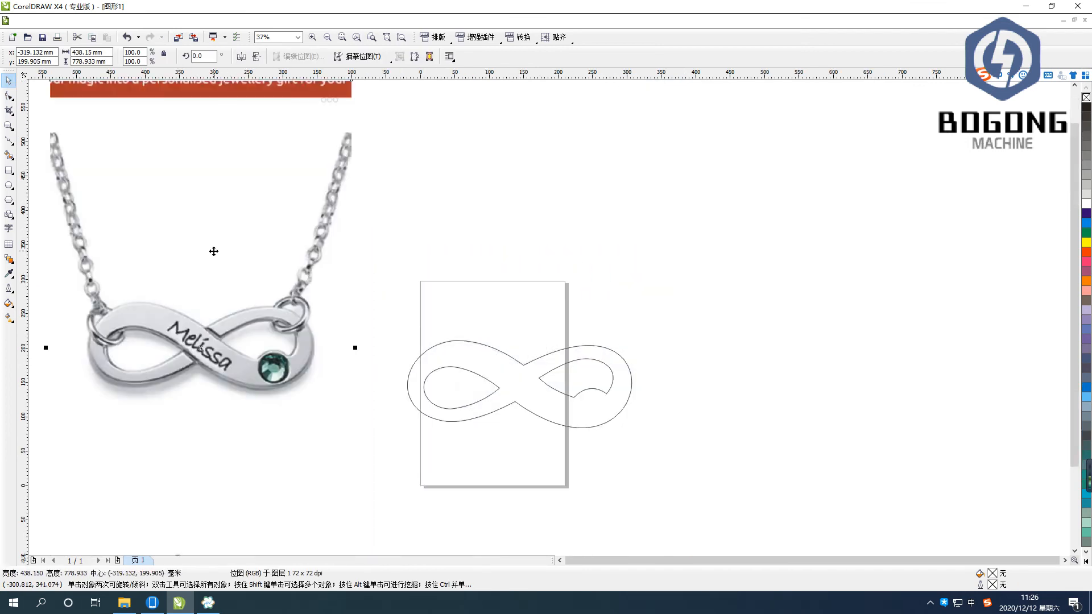
key("Delete")
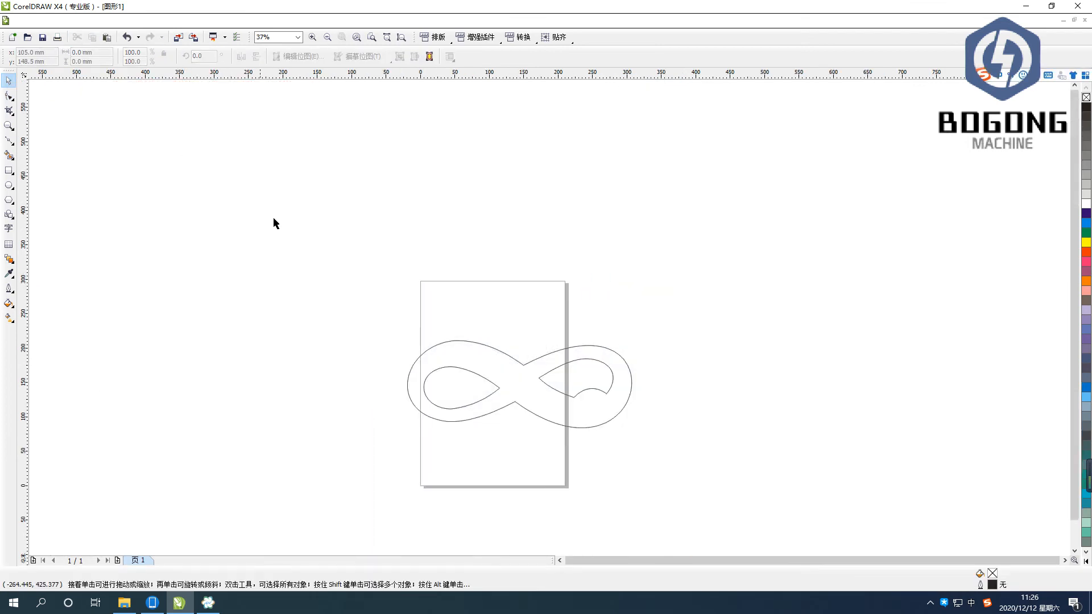
Select all three outlines and save the drawing to the desktop as the DXF file 1122 in AutoCAD 2007 format
left_click_drag(327, 285, 670, 464)
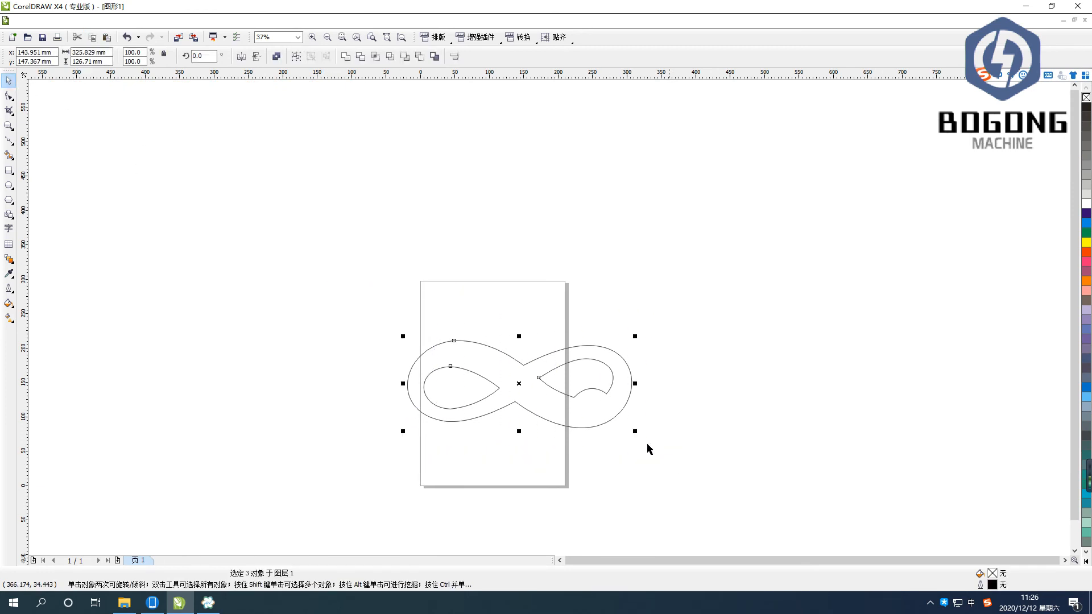
left_click(42, 37)
left_click(424, 318)
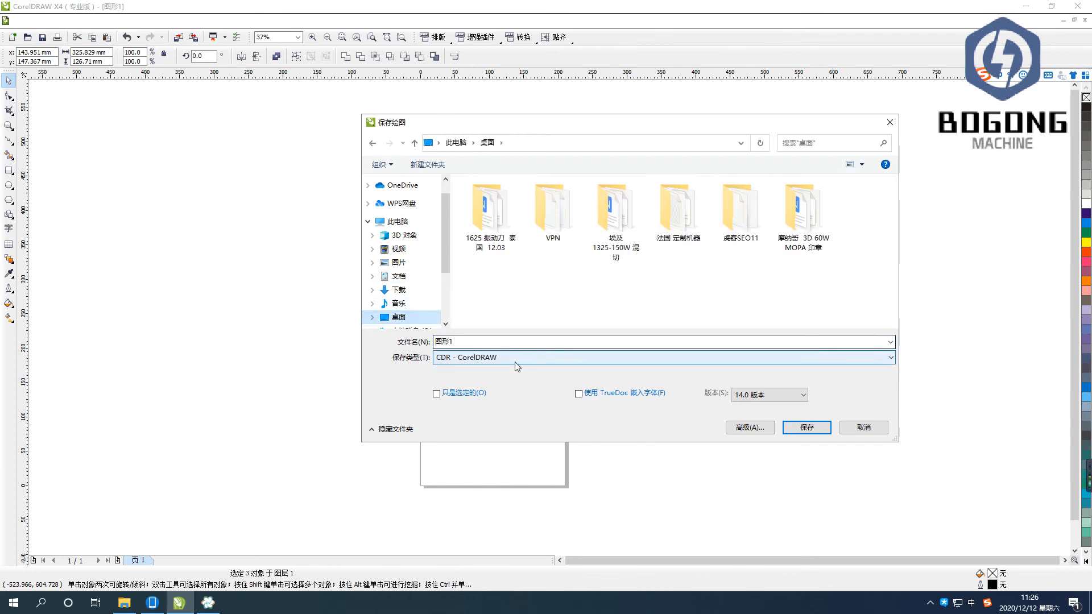
left_click(506, 358)
left_click(461, 504)
left_click(468, 346)
type("11")
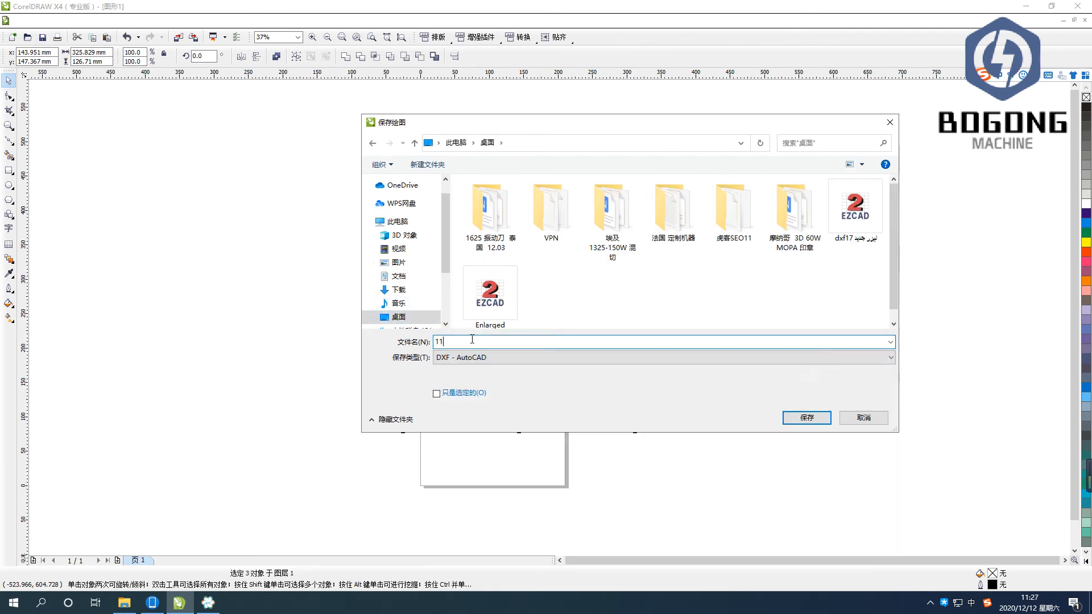
left_click(822, 420)
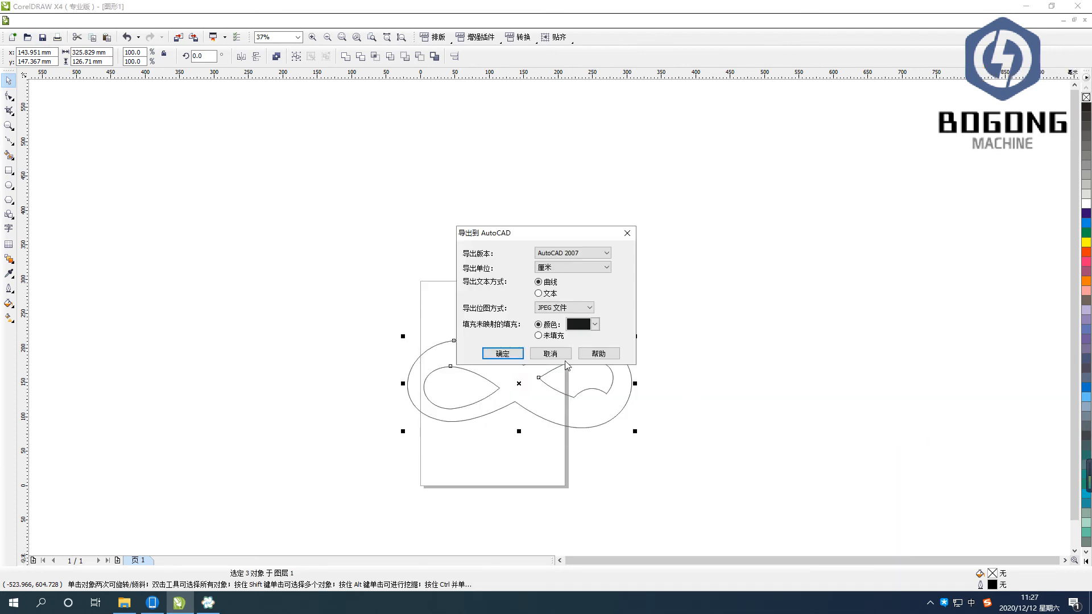
left_click(509, 353)
Switch to EzCad2 by launching it from the desktop, and dismiss its startup notice
left_click(1028, 6)
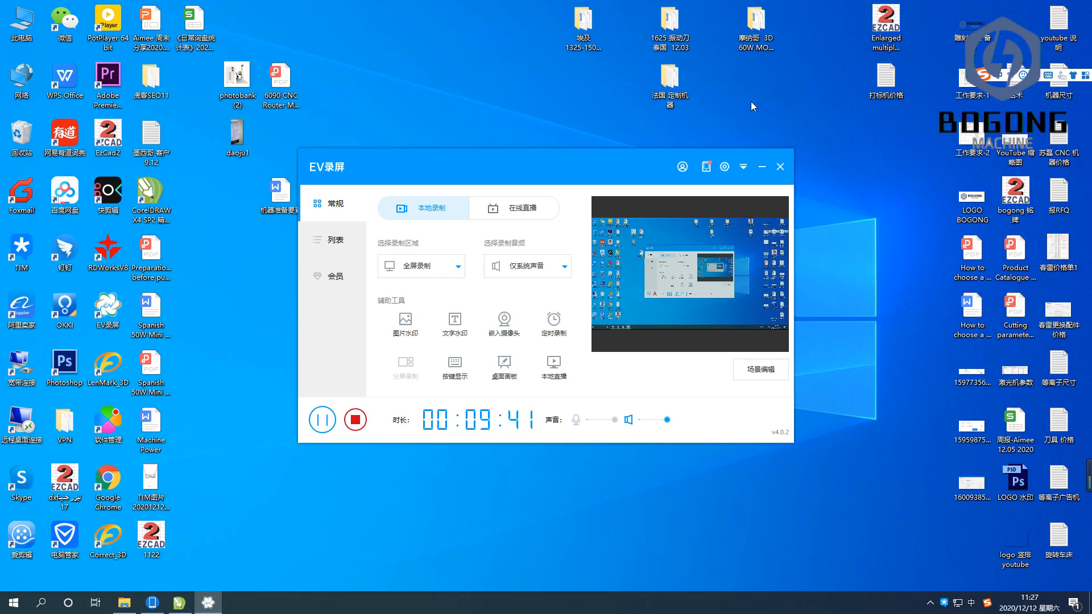
double_click(108, 135)
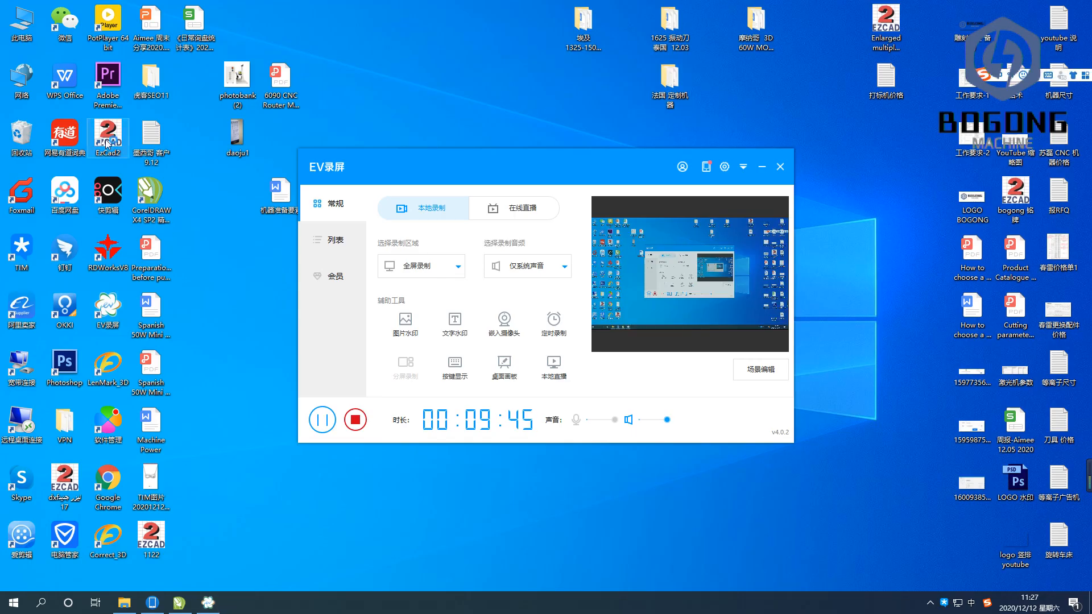
left_click(630, 345)
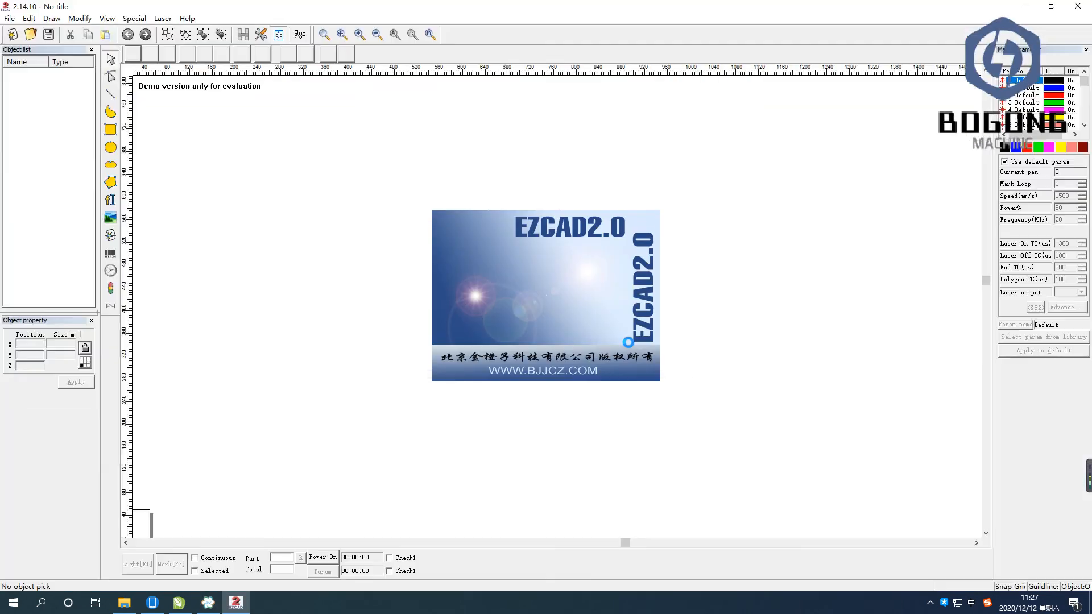
Open the 1122 DXF file from the desktop as a vector file in the workspace
left_click(30, 34)
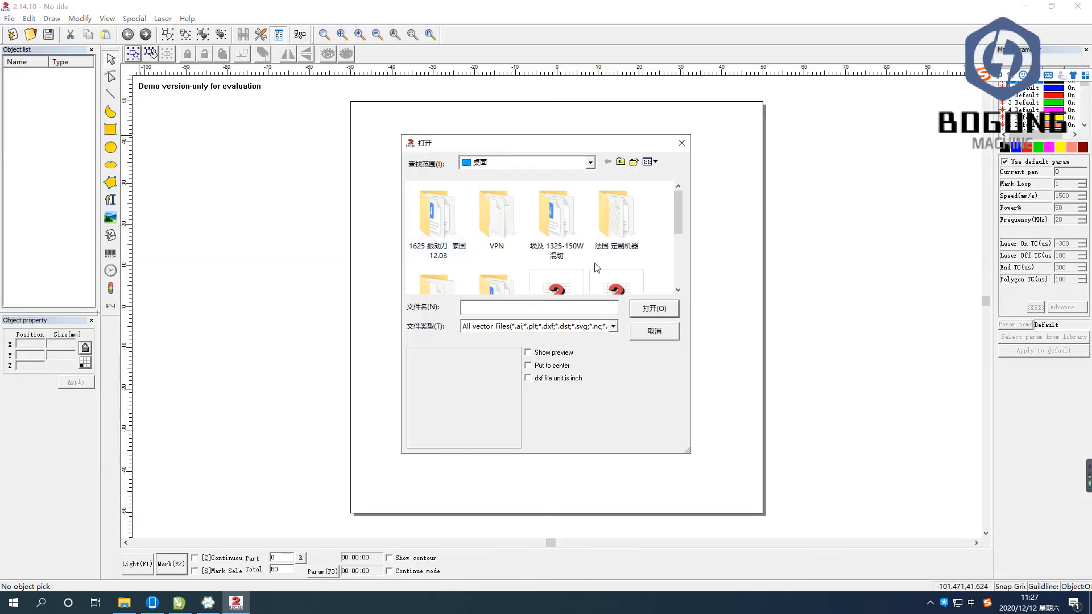
mouse_move(677, 219)
left_mouse_down()
mouse_move(679, 269)
mouse_move(679, 239)
left_mouse_up()
left_click(575, 222)
left_click(654, 310)
Disable the default parameters for the current pen and clear the selection of the imported outlines
left_click(1003, 161)
scroll(801, 275, "up", 2)
left_click(787, 338)
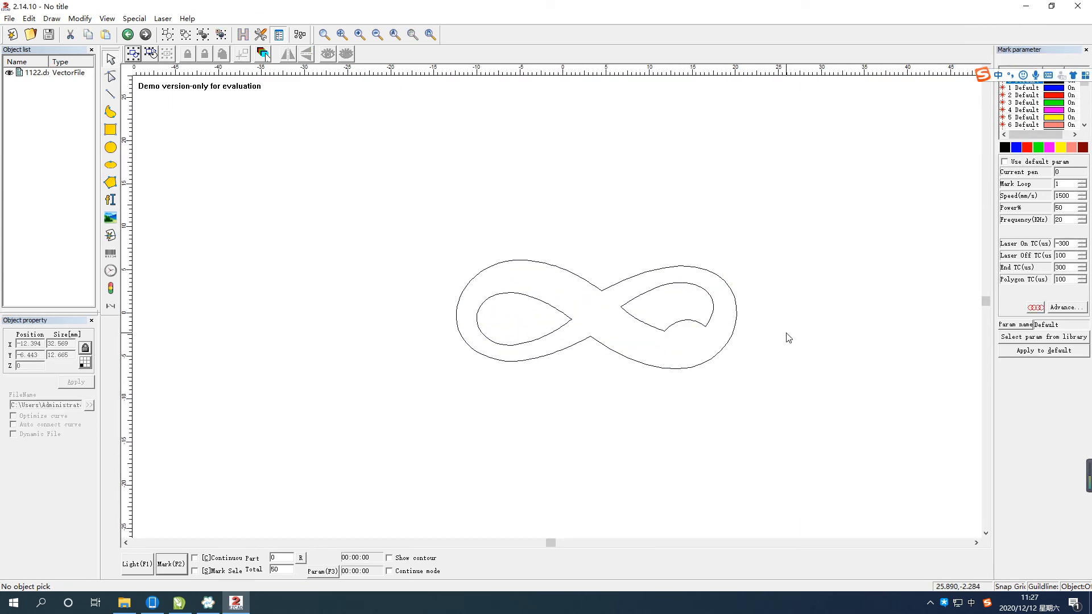